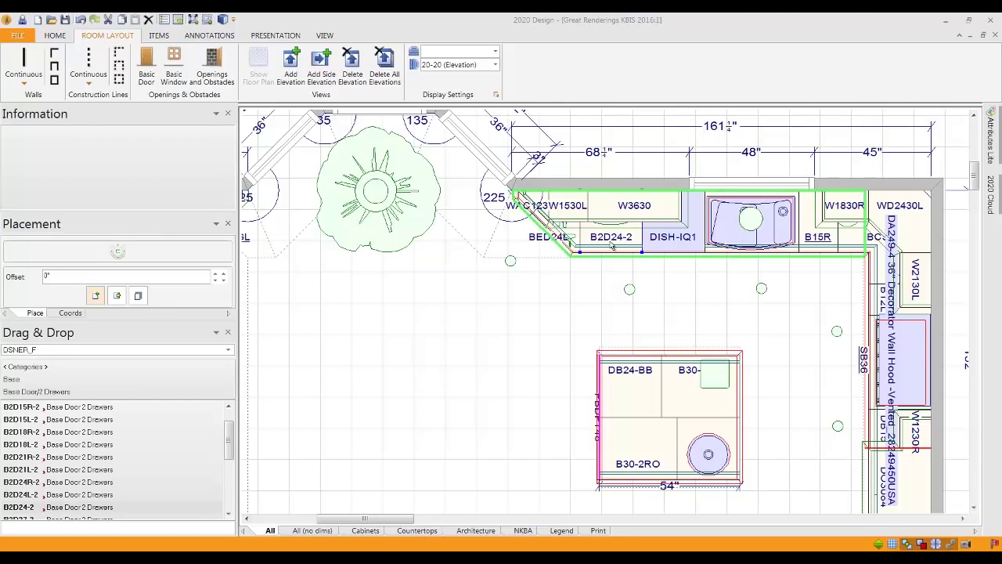
pyautogui.rightClick(611, 244)
pyautogui.moveTo(666, 261)
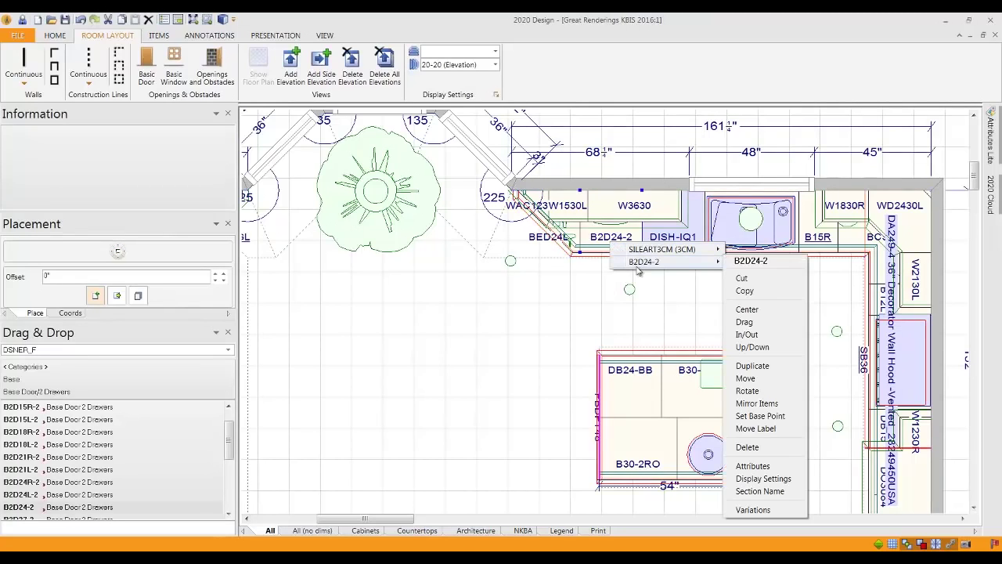
pyautogui.click(781, 465)
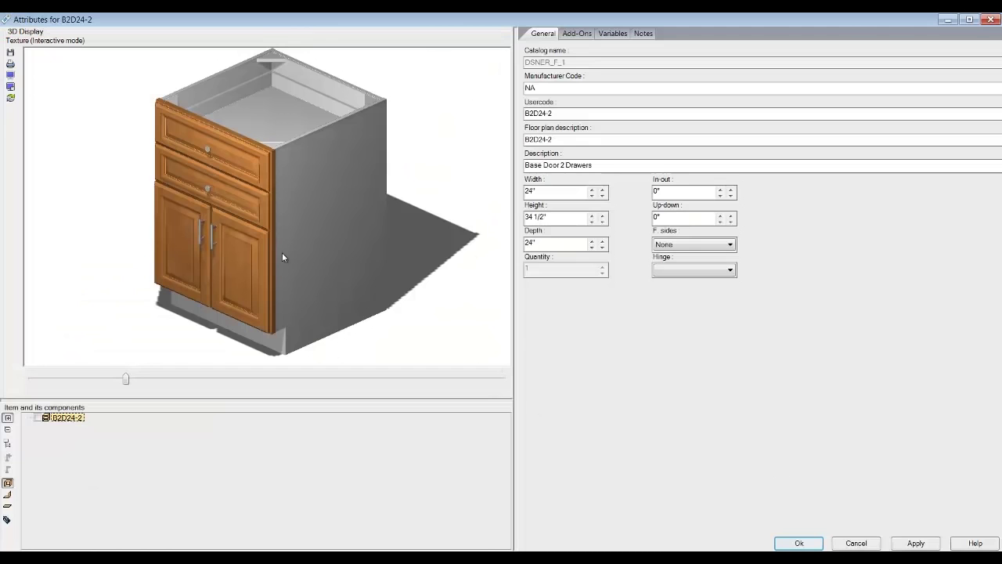
pyautogui.moveTo(300, 248)
pyautogui.mouseDown()
pyautogui.moveTo(282, 300)
pyautogui.moveTo(282, 253)
pyautogui.mouseUp()
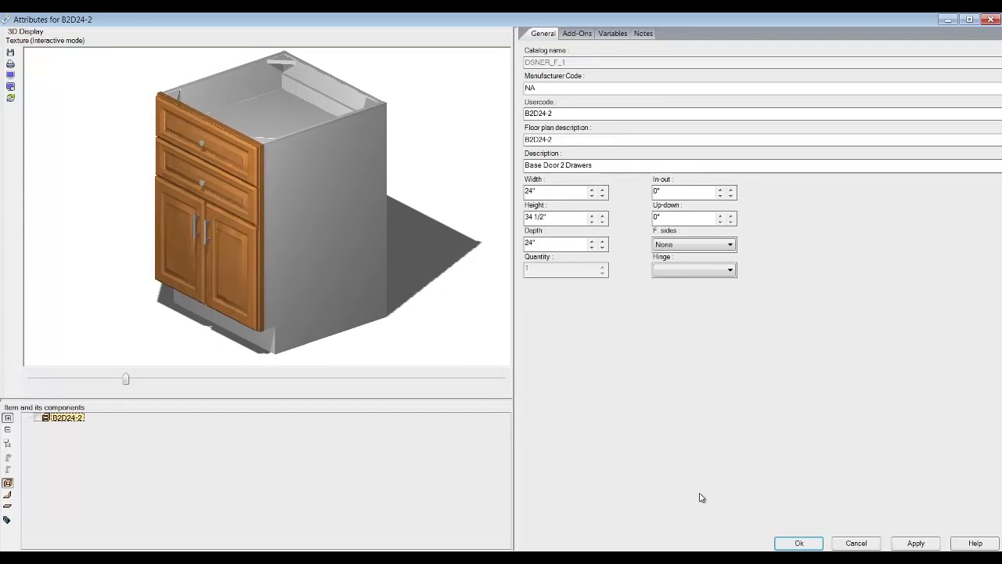
pyautogui.click(854, 541)
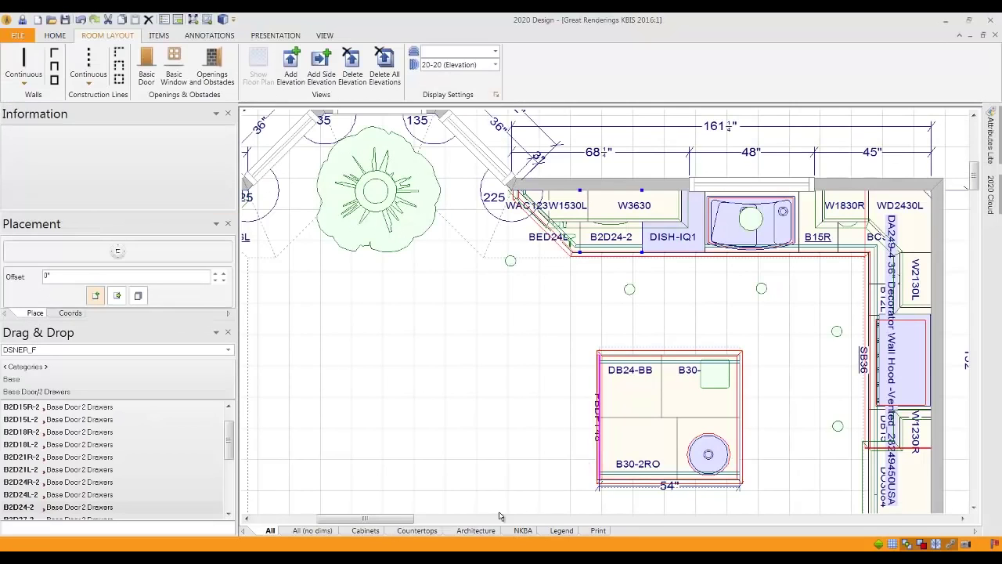
pyautogui.click(433, 535)
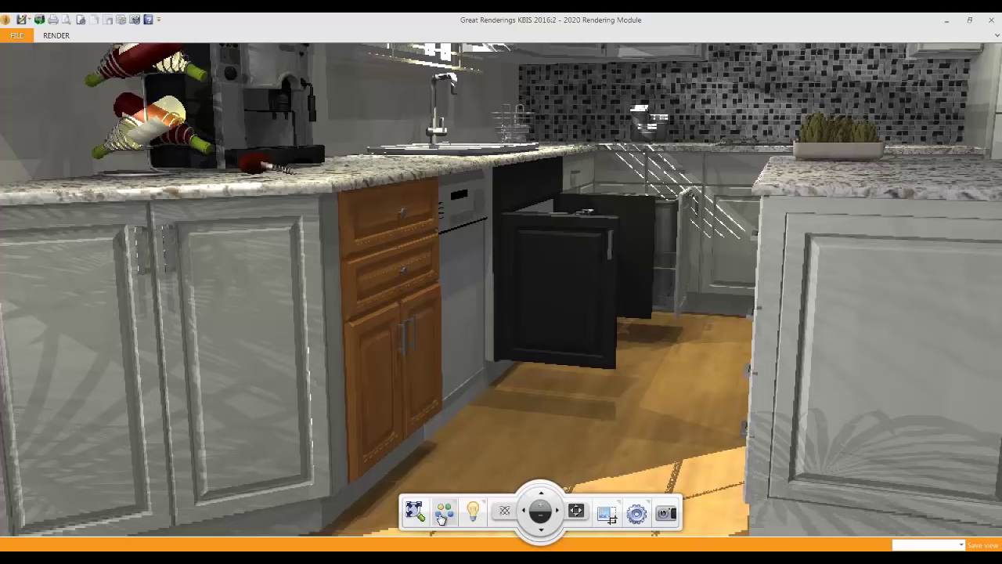
pyautogui.moveTo(423, 546)
pyautogui.click(398, 517)
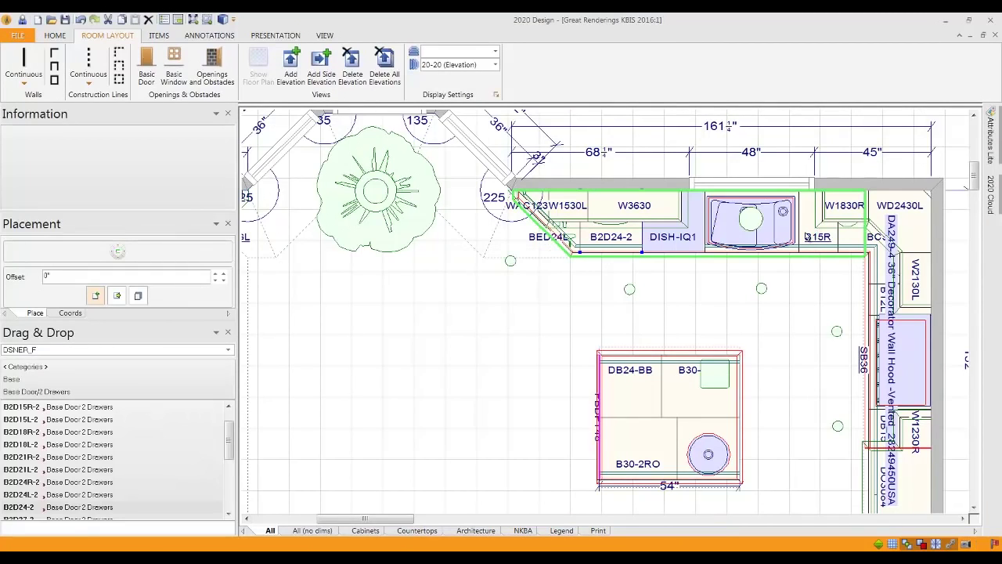
pyautogui.rightClick(811, 237)
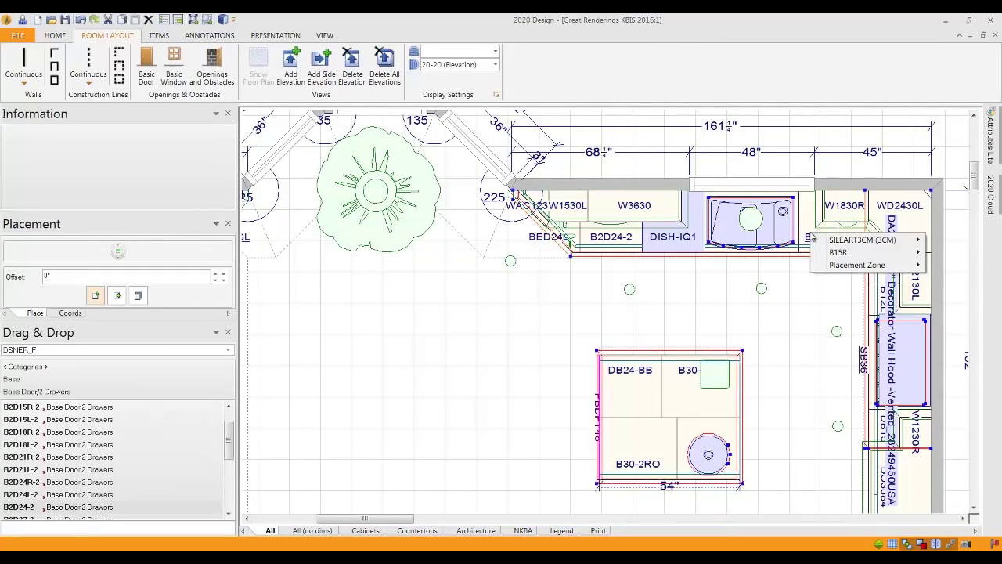
# Step: Open the B15R cabinet's attributes and filter its variables to Textures, showing the Aloof Gray (SW6197) finishes
pyautogui.click(837, 252)
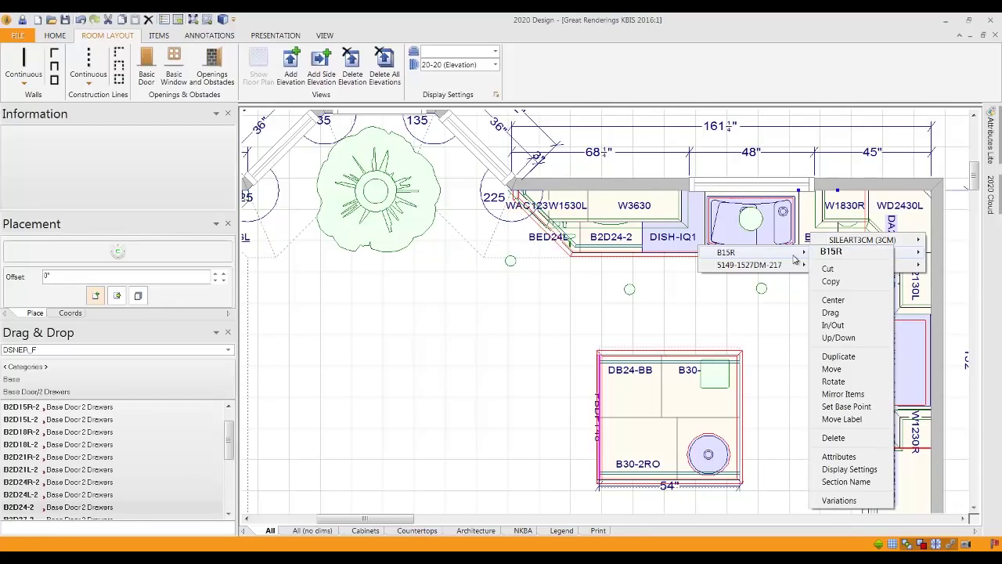
pyautogui.click(853, 457)
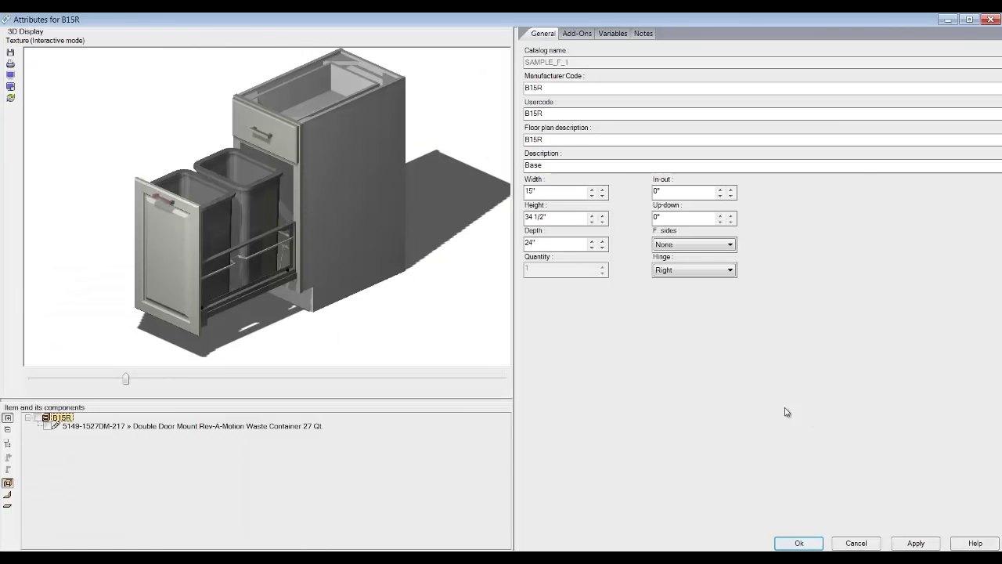
pyautogui.moveTo(331, 216); pyautogui.dragTo(311, 145)
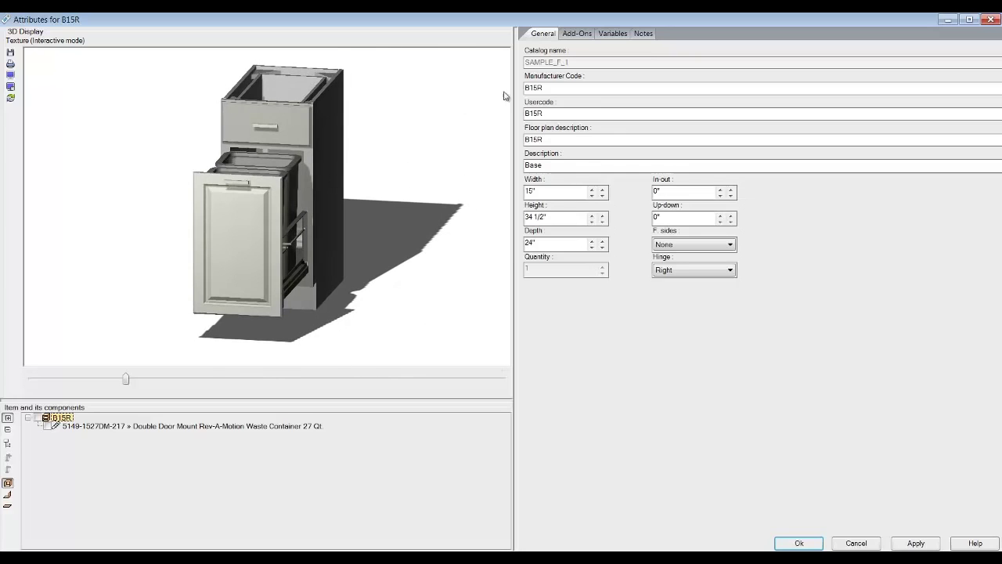
pyautogui.click(612, 34)
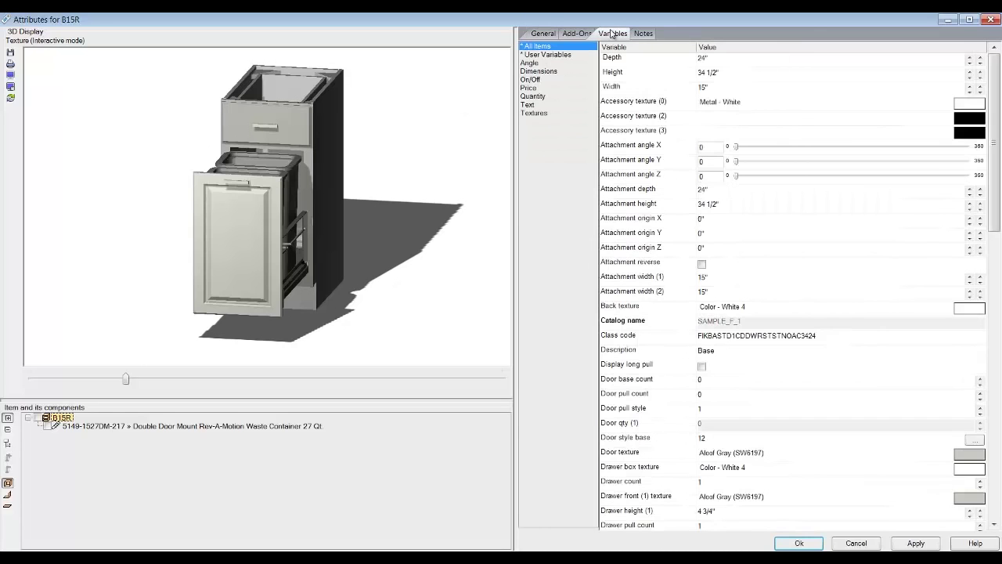
pyautogui.click(546, 96)
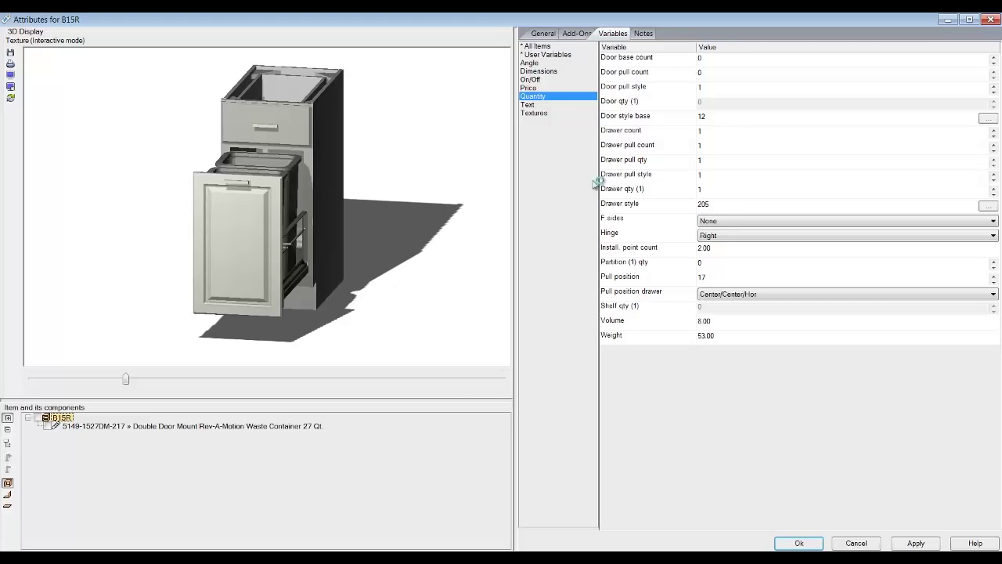
pyautogui.click(539, 113)
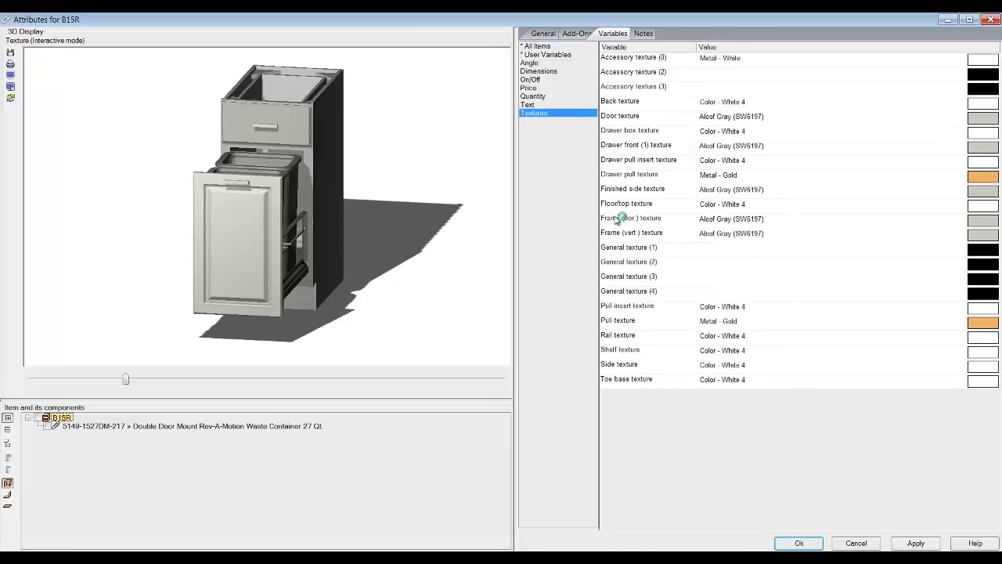
pyautogui.click(992, 118)
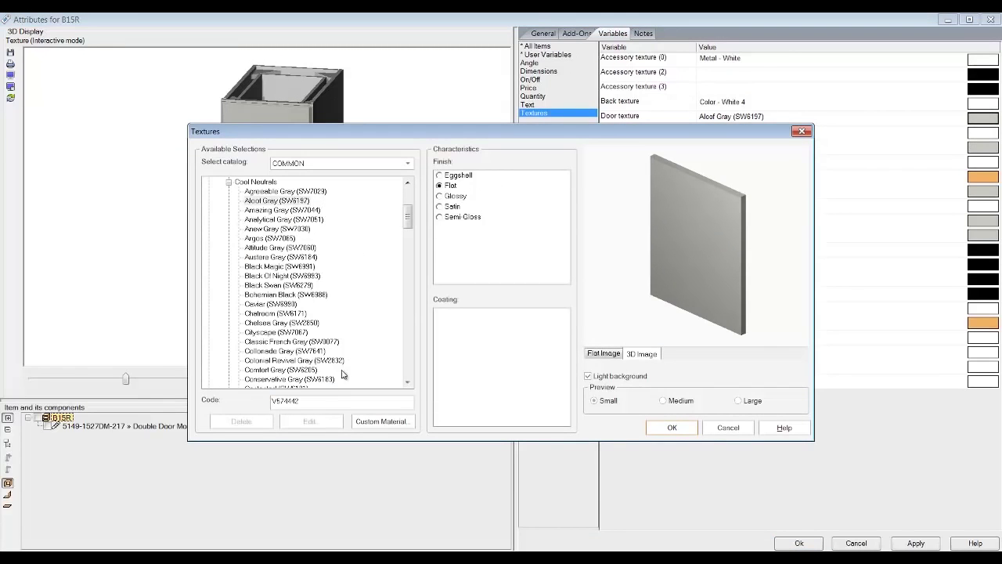
pyautogui.moveTo(312, 400); pyautogui.dragTo(247, 403)
pyautogui.hotkey('ctrl', 'c')
pyautogui.click(738, 433)
pyautogui.click(846, 542)
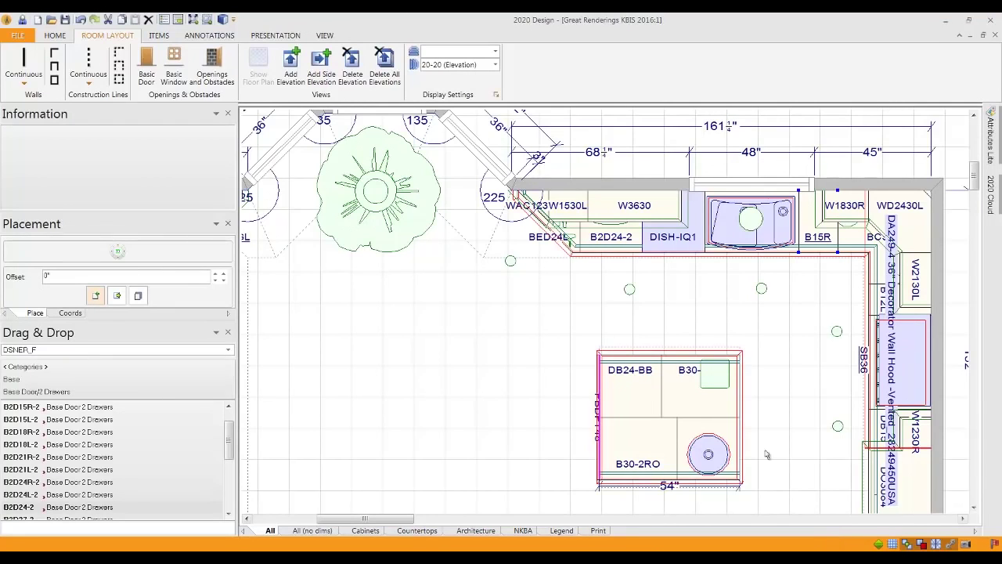
# Step: Open the B2D24-2 cabinet's Door variables and bring up the Base Door Style Selection
pyautogui.rightClick(626, 244)
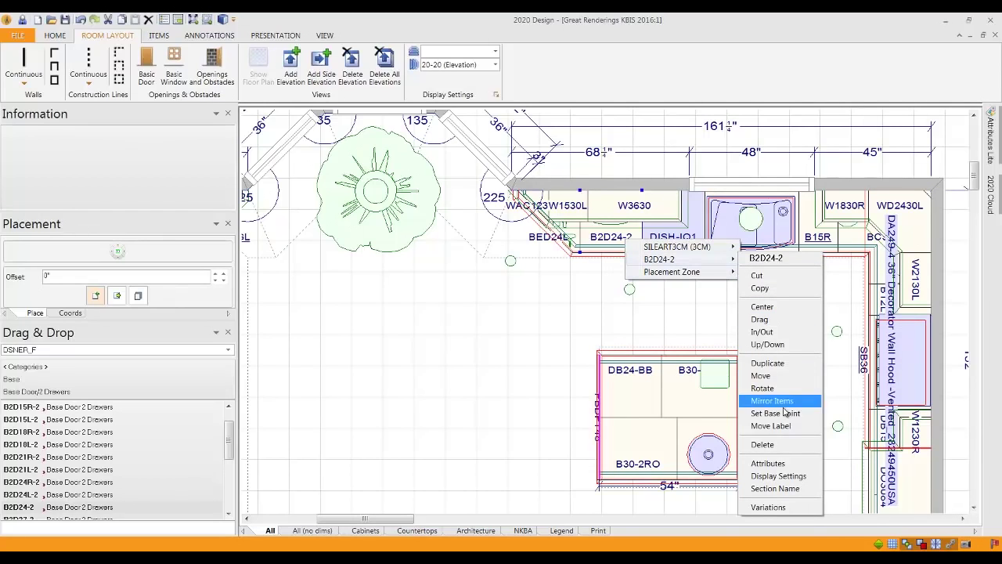
pyautogui.click(789, 465)
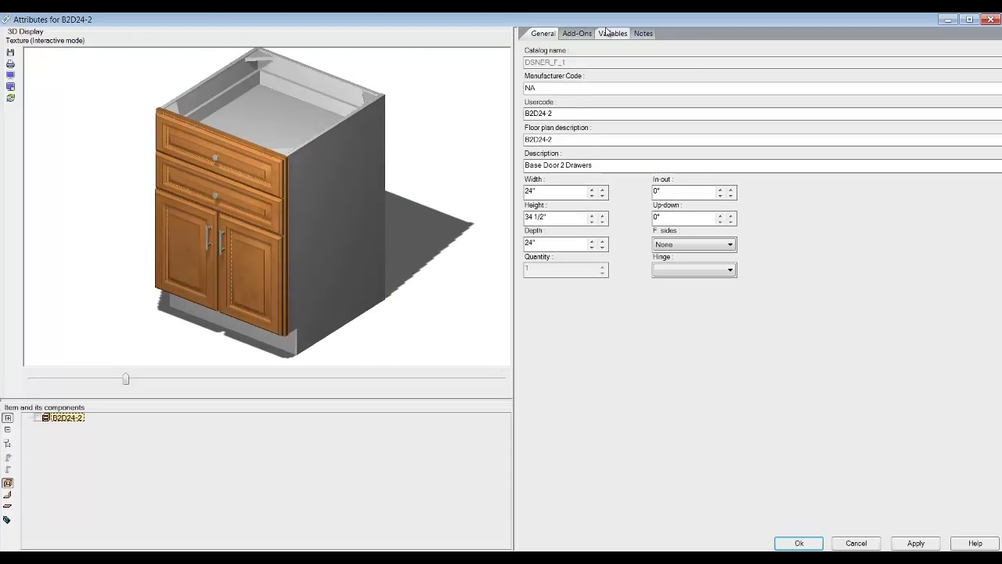
pyautogui.click(608, 33)
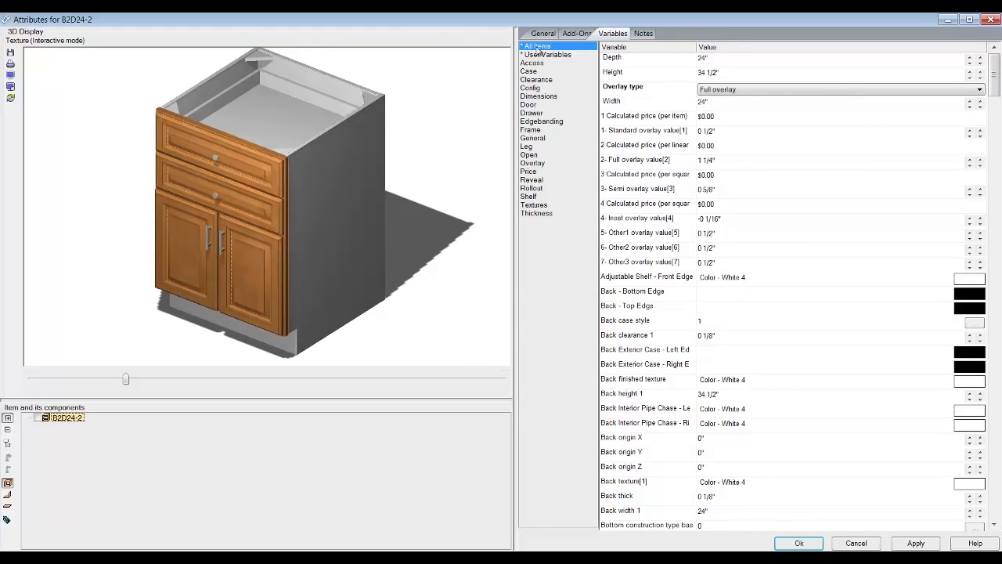
pyautogui.click(537, 107)
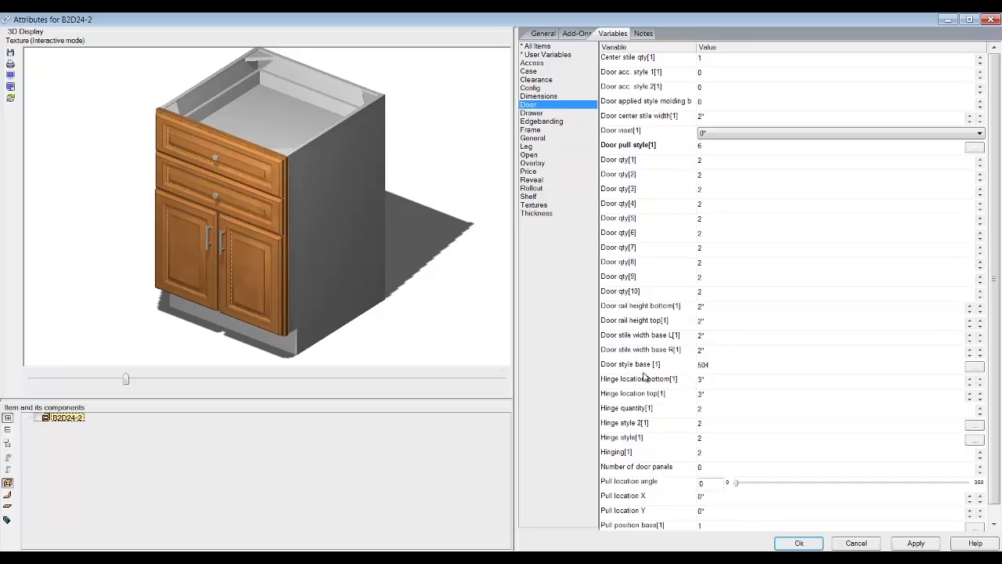
pyautogui.click(973, 367)
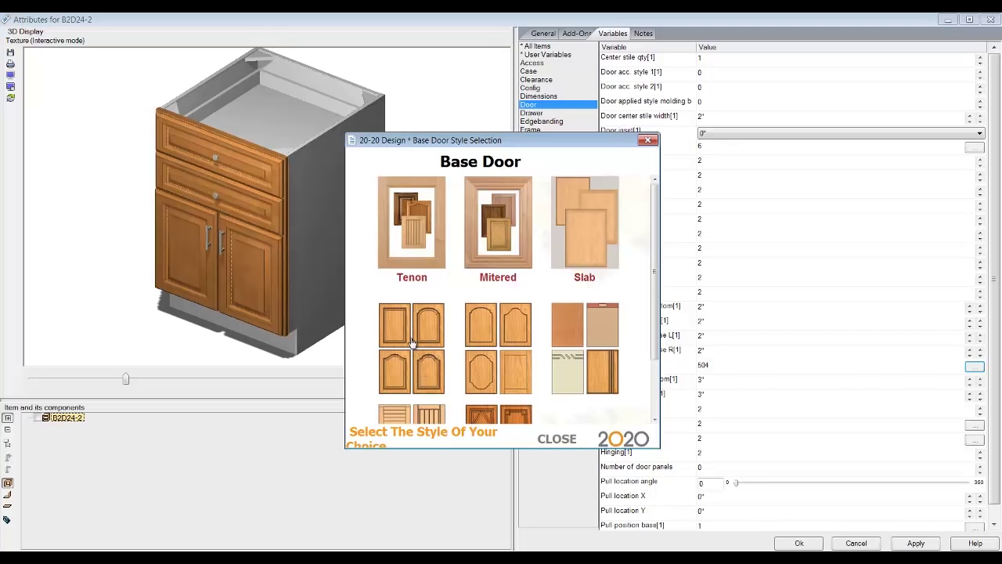
# Step: Give the B2D24-2 doors the raised-panel Duluth style, making door style base 12
pyautogui.click(412, 343)
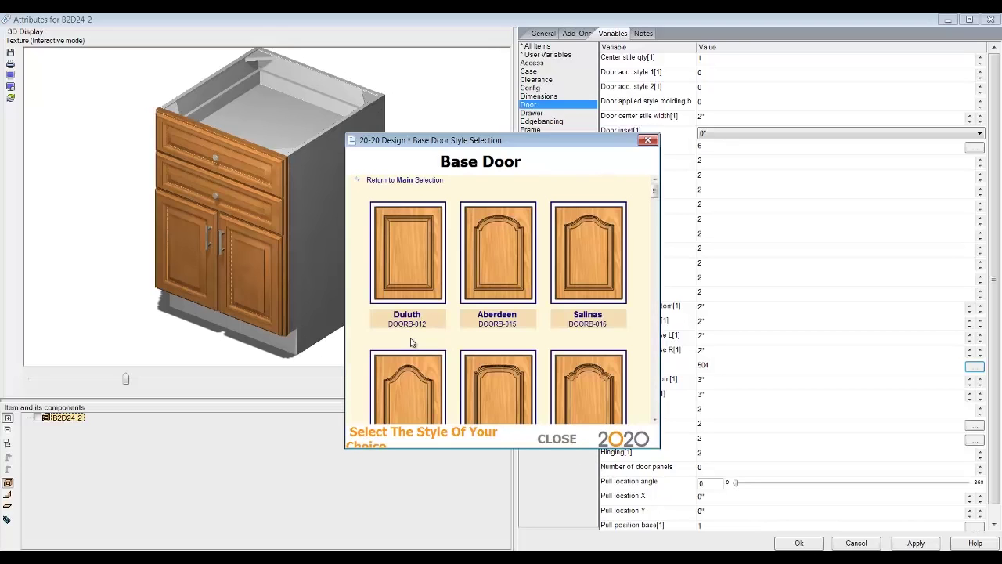
pyautogui.click(409, 268)
pyautogui.moveTo(251, 313); pyautogui.dragTo(273, 278)
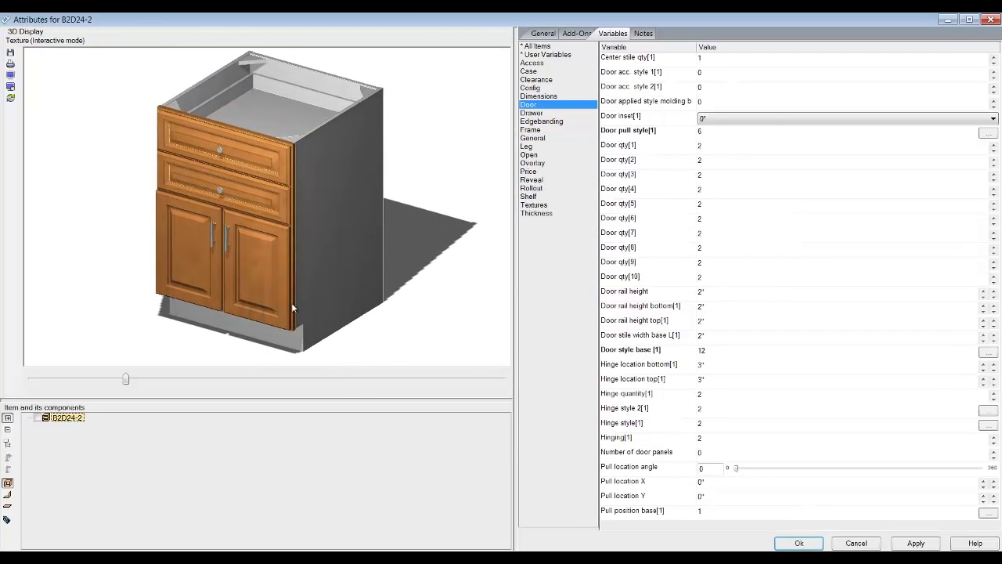
pyautogui.click(531, 115)
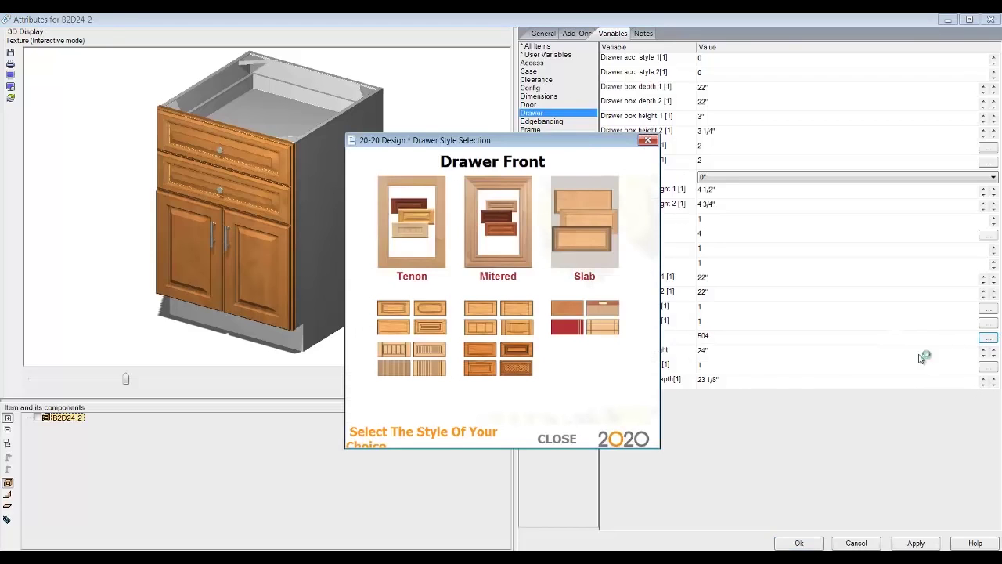
# Step: Set the drawer fronts to the Detroit slab style (DWFRONT-205), making drawer style all 205
pyautogui.click(430, 329)
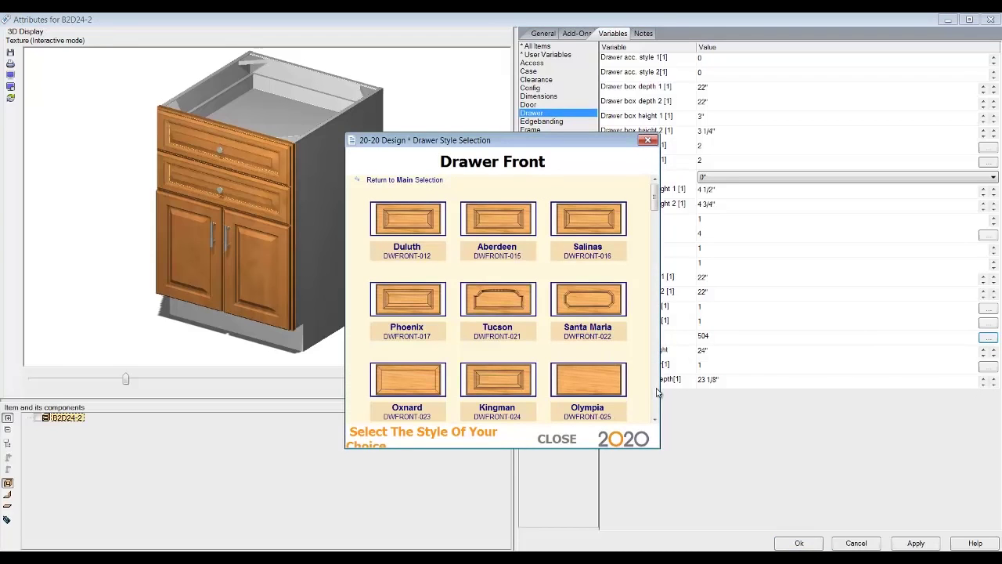
pyautogui.scroll(-10, 658, 393)
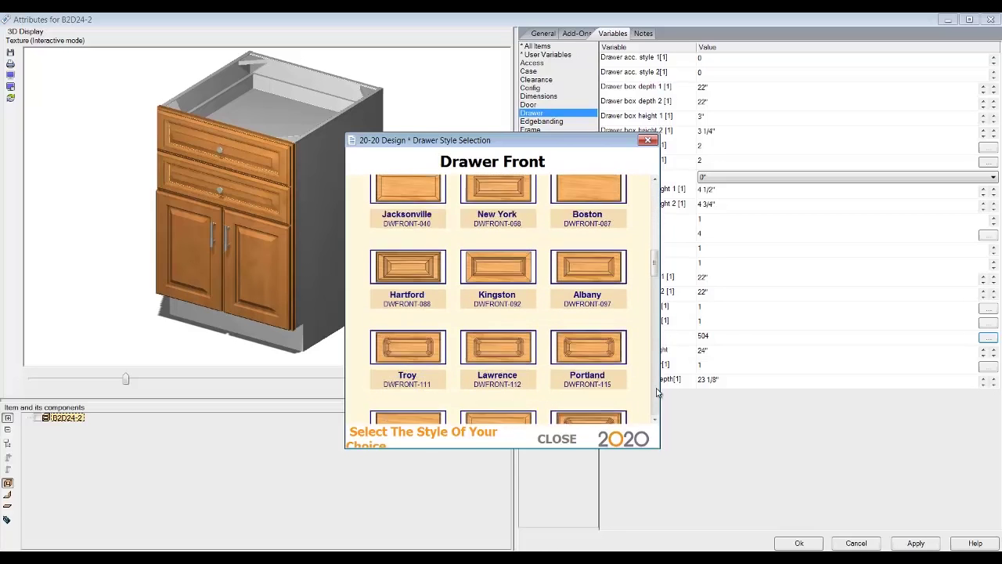
pyautogui.scroll(-3, 658, 393)
pyautogui.scroll(-3, 658, 393)
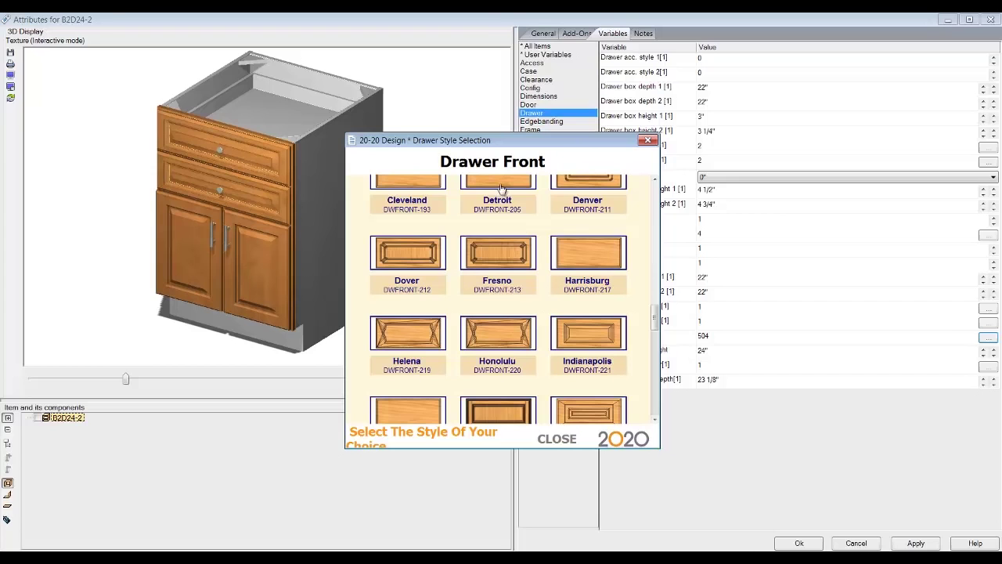
pyautogui.click(655, 180)
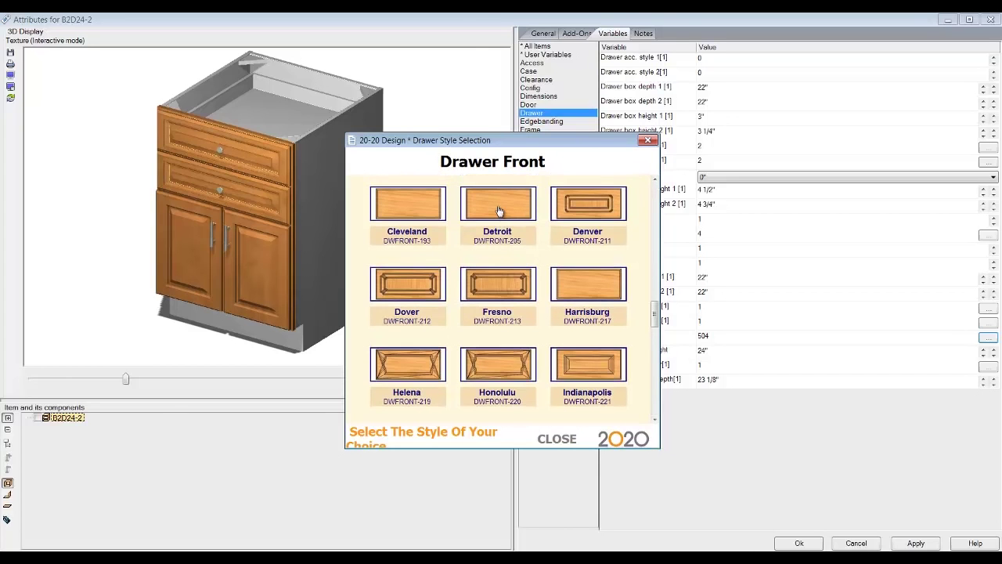
pyautogui.click(498, 210)
pyautogui.moveTo(236, 203); pyautogui.dragTo(304, 234)
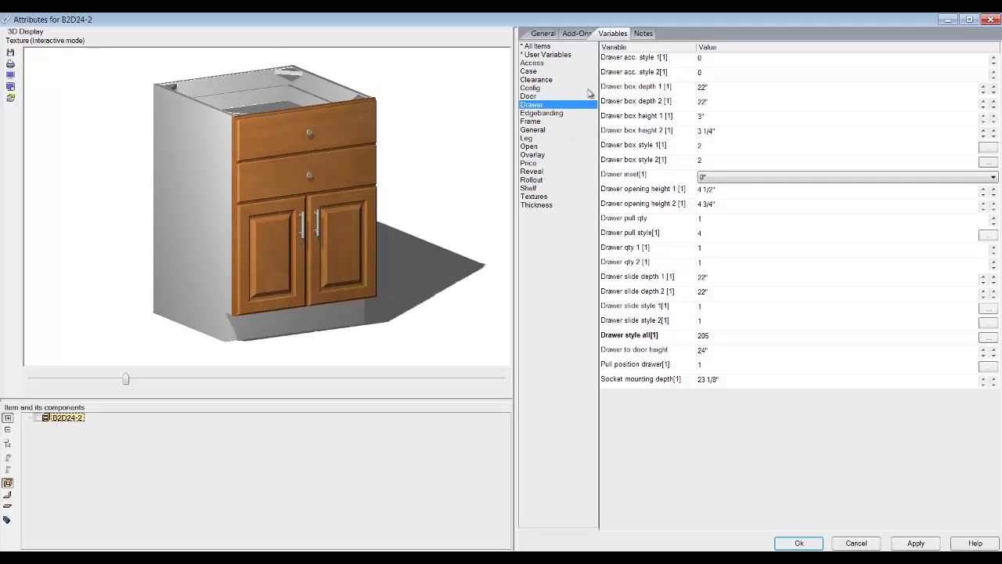
# Step: Apply texture code V574442 (Aloof Gray) to the door section and drawer front 1
pyautogui.click(536, 196)
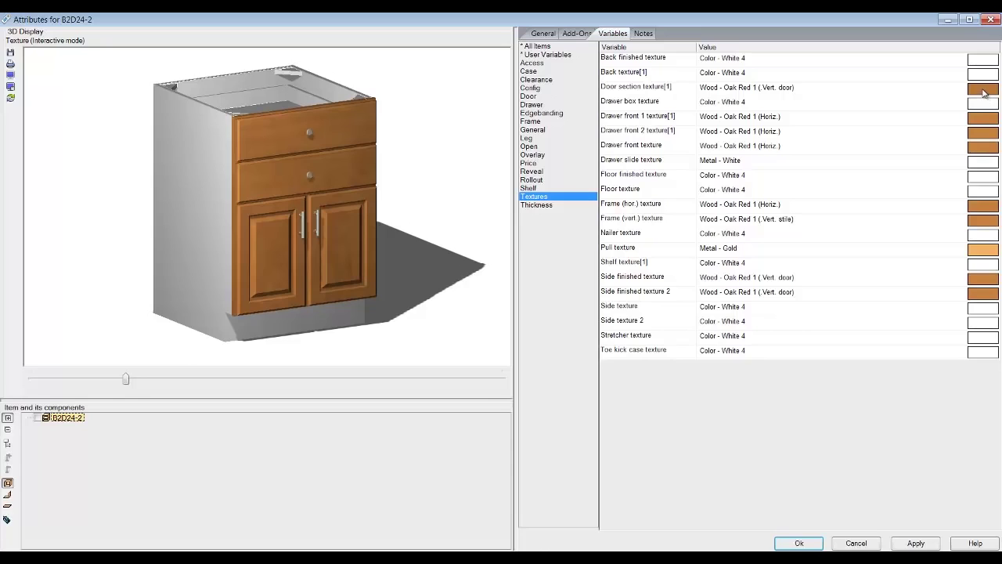
pyautogui.click(983, 90)
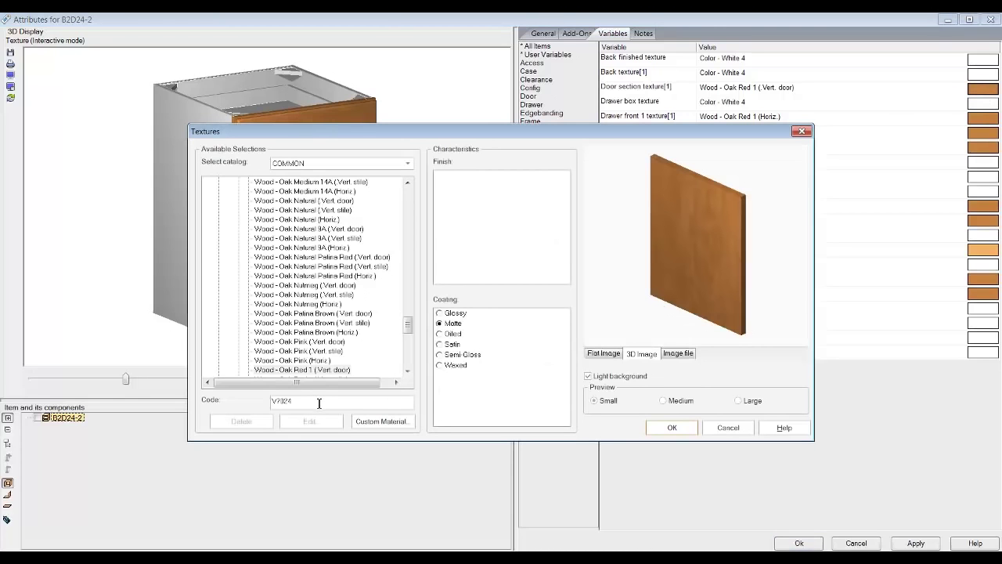
pyautogui.moveTo(319, 403); pyautogui.dragTo(240, 400)
pyautogui.hotkey('ctrl', 'v')
pyautogui.click(672, 428)
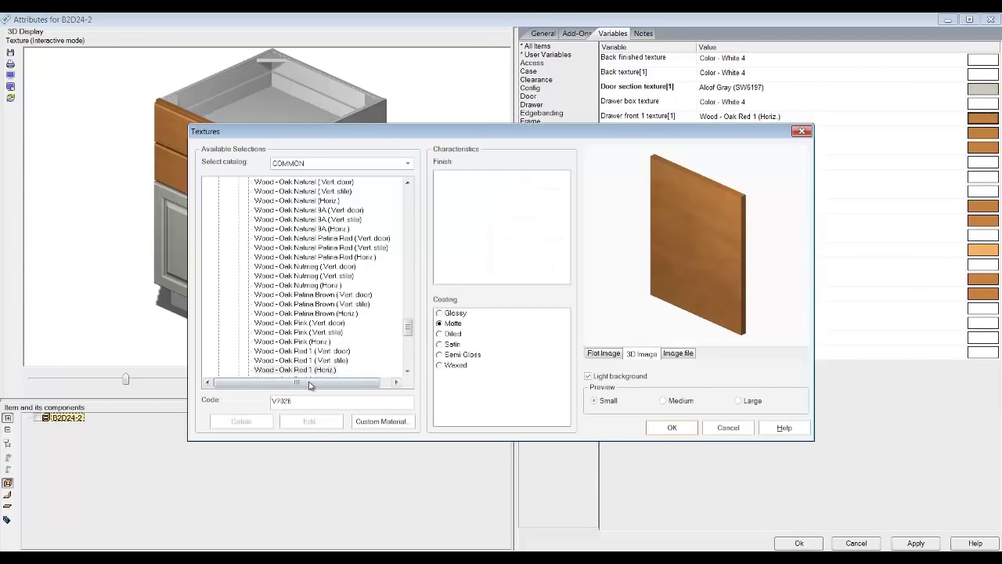
pyautogui.hotkey('ctrl', 'v')
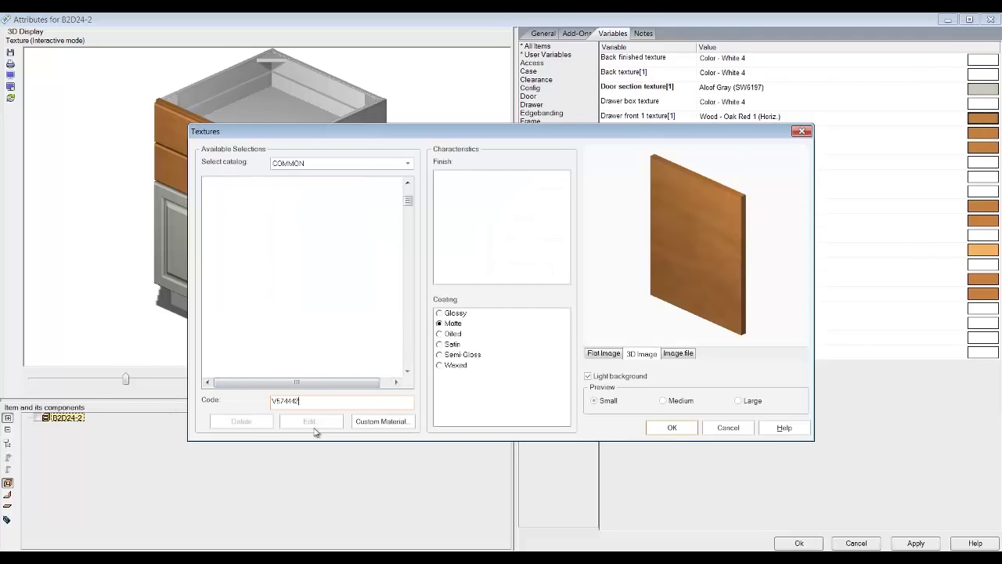
pyautogui.click(686, 430)
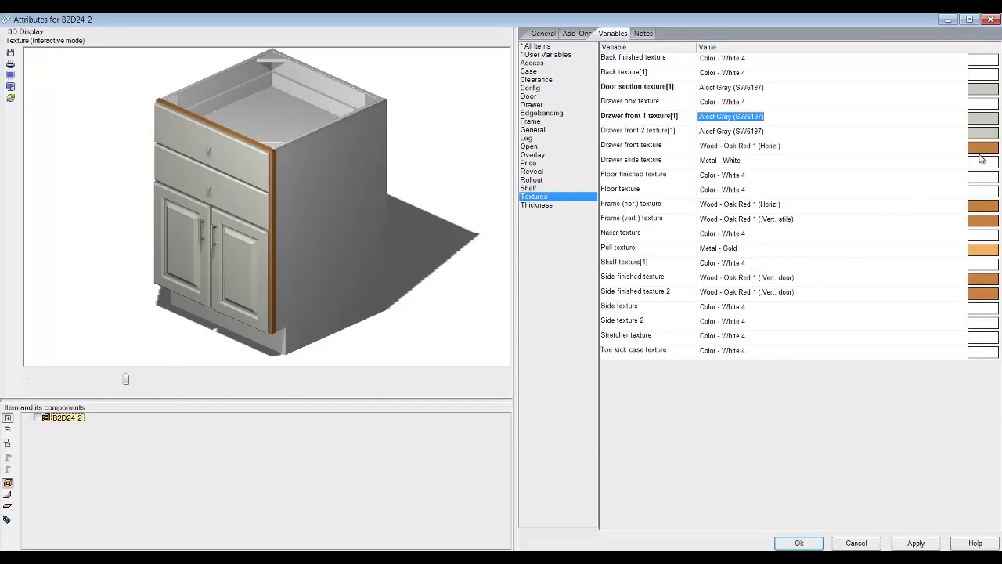
# Step: Apply Aloof Gray V574442 to the drawer front, horizontal frame and vertical frame textures
pyautogui.click(983, 147)
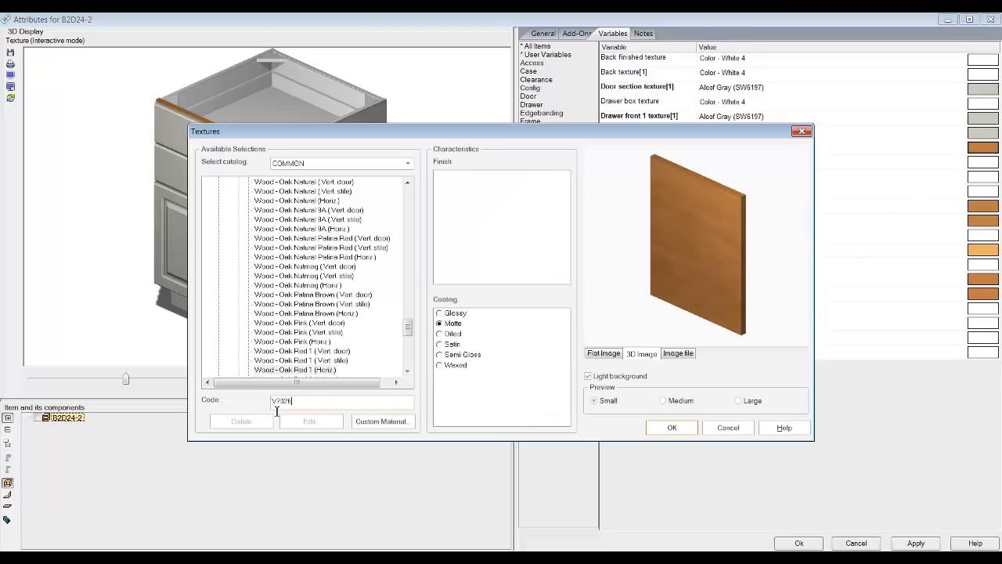
pyautogui.write('V574442')
pyautogui.click(672, 428)
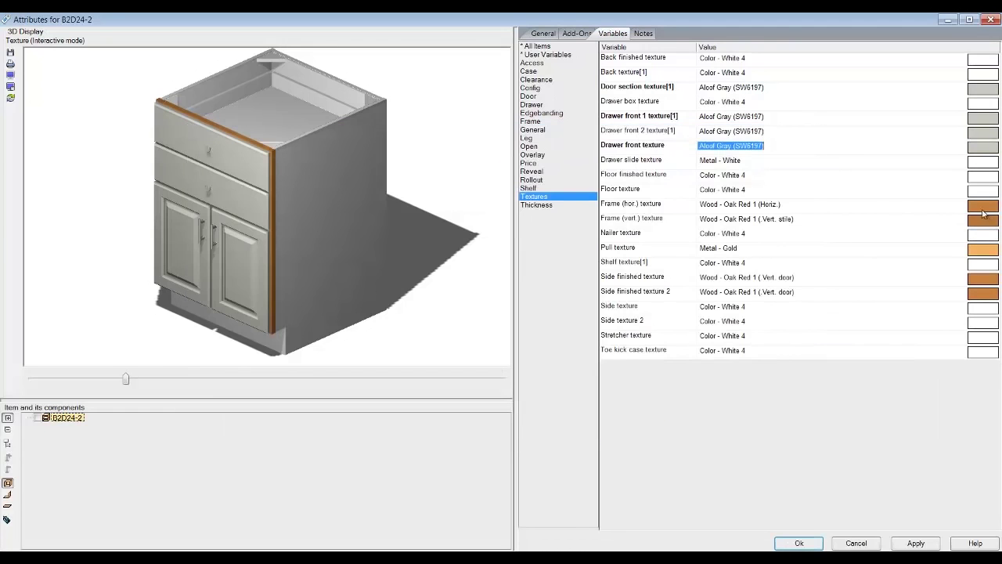
pyautogui.click(982, 207)
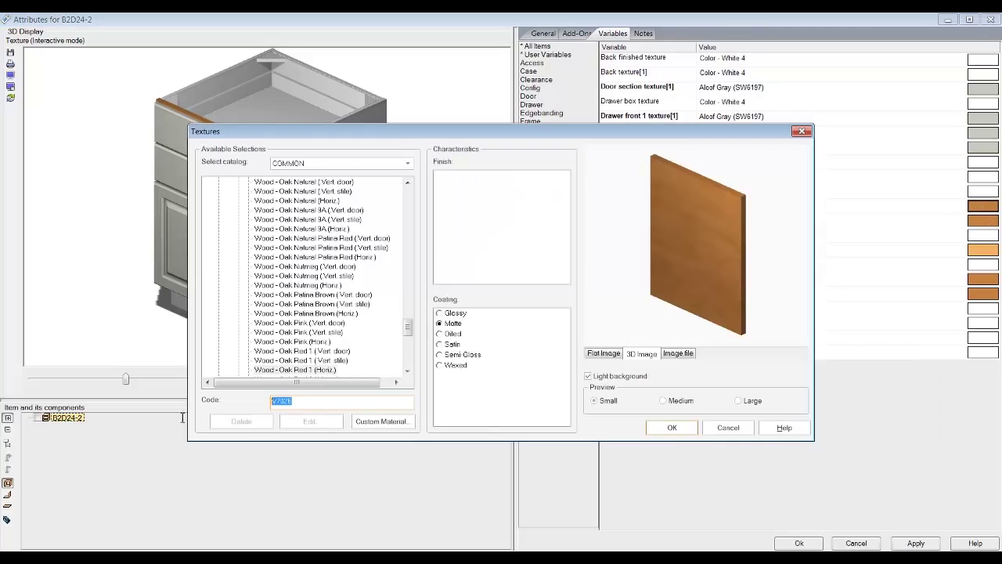
pyautogui.write('V574442')
pyautogui.click(672, 428)
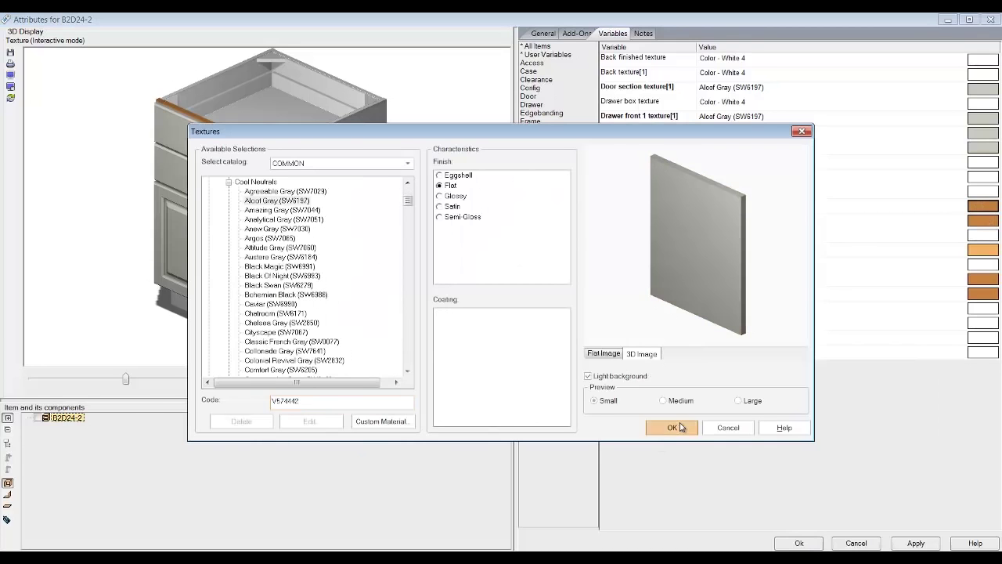
pyautogui.click(983, 221)
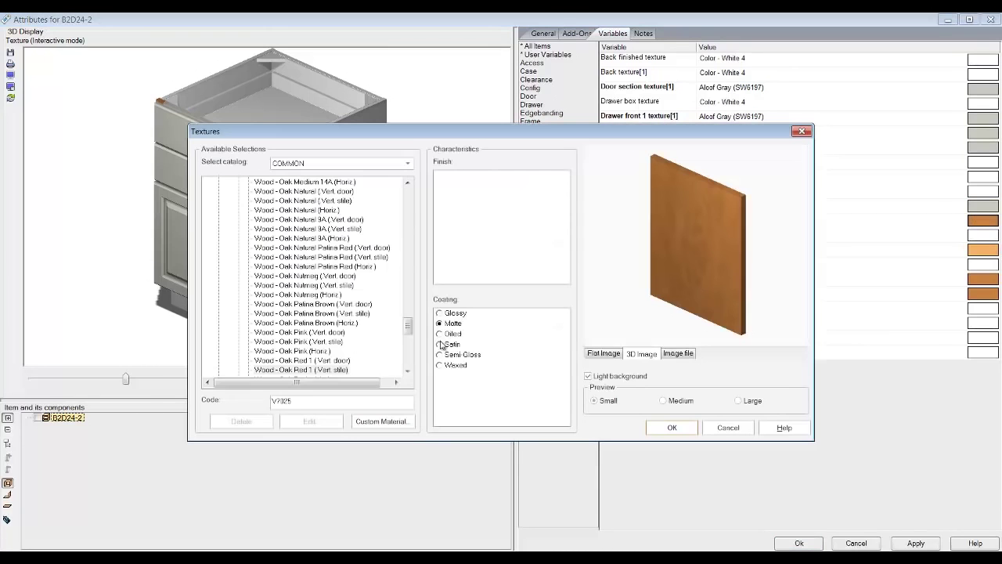
pyautogui.doubleClick(298, 400)
pyautogui.write('V574442')
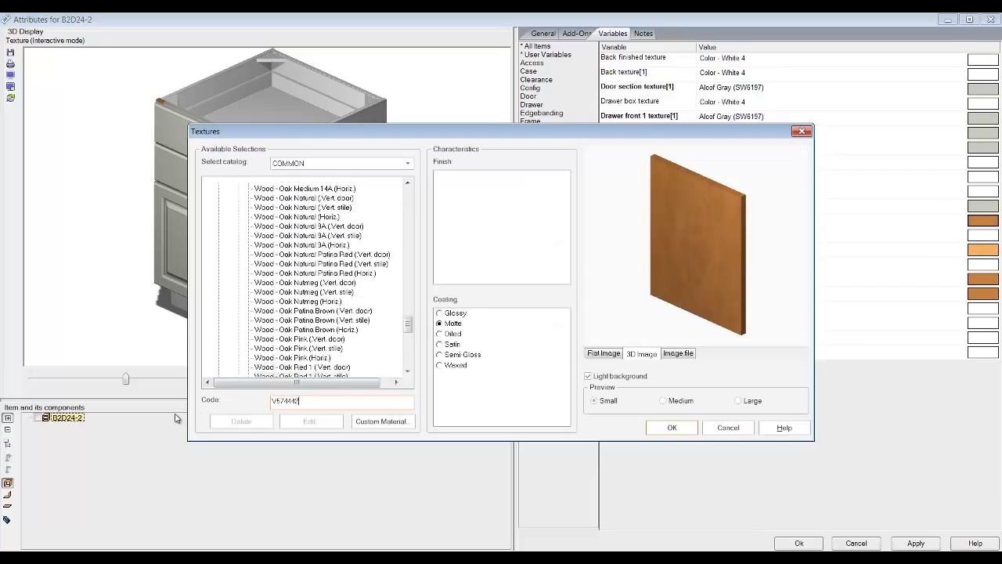
pyautogui.click(671, 428)
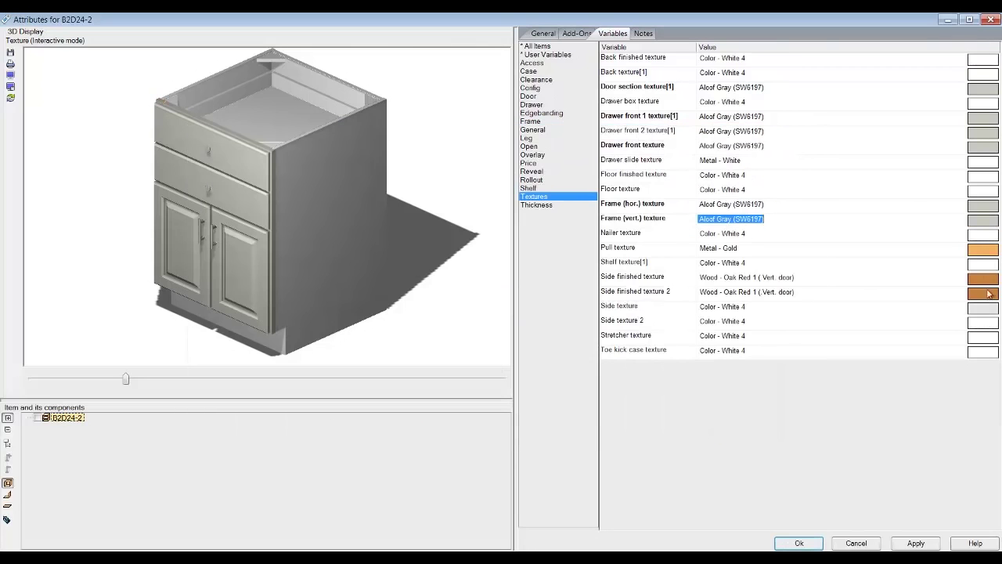
# Step: Apply Aloof Gray V574442 to both finished side textures
pyautogui.click(985, 279)
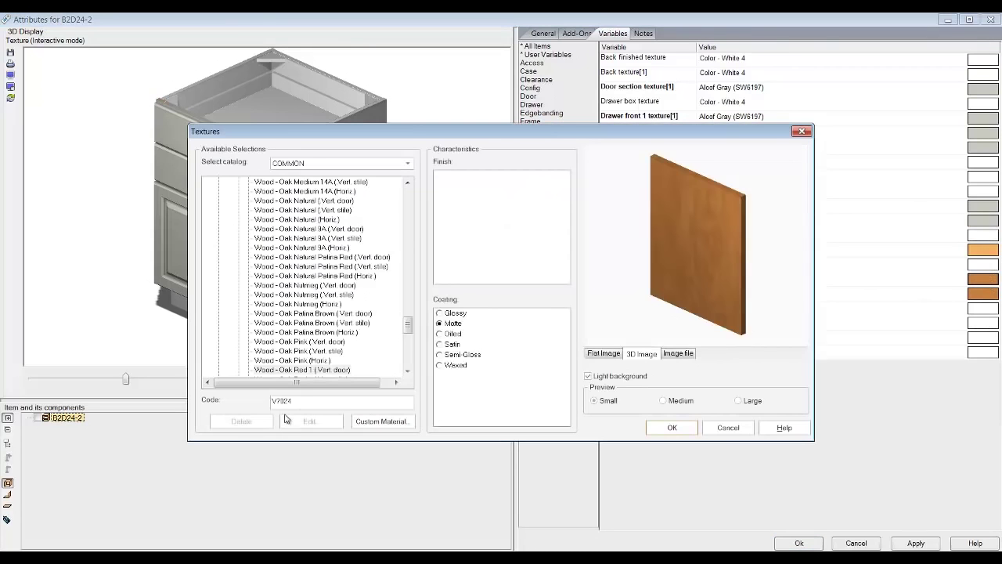
pyautogui.write('V574442')
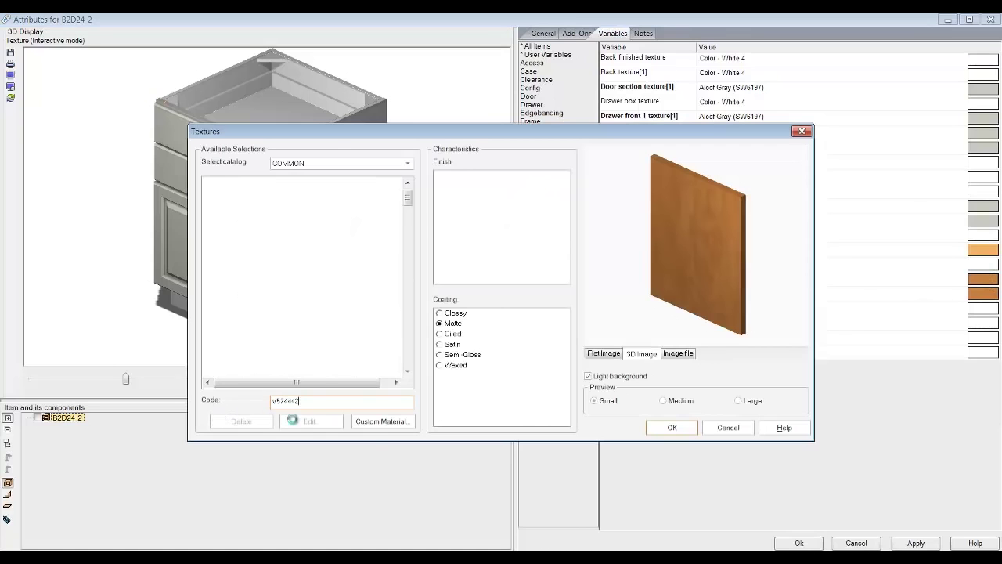
pyautogui.click(672, 428)
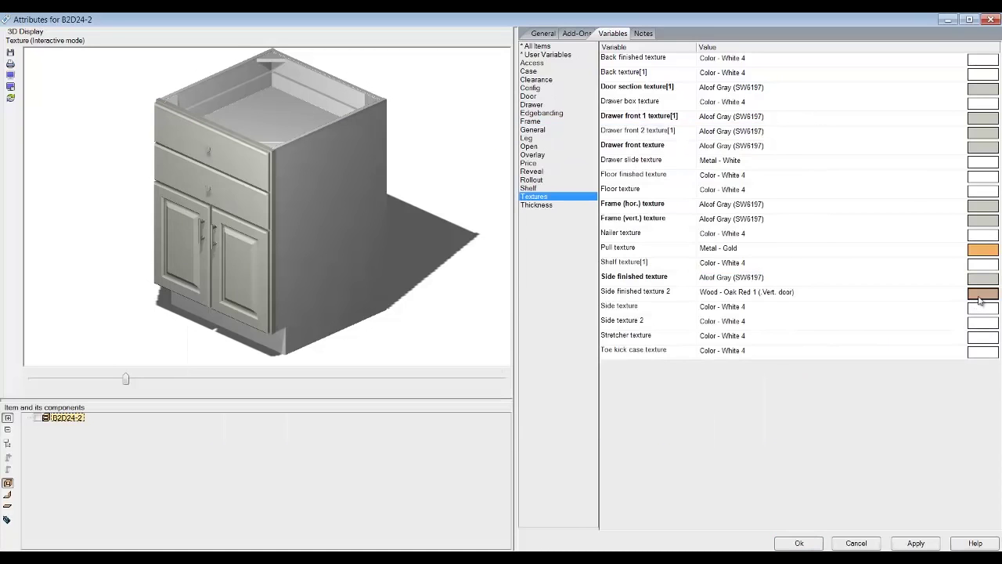
pyautogui.click(983, 293)
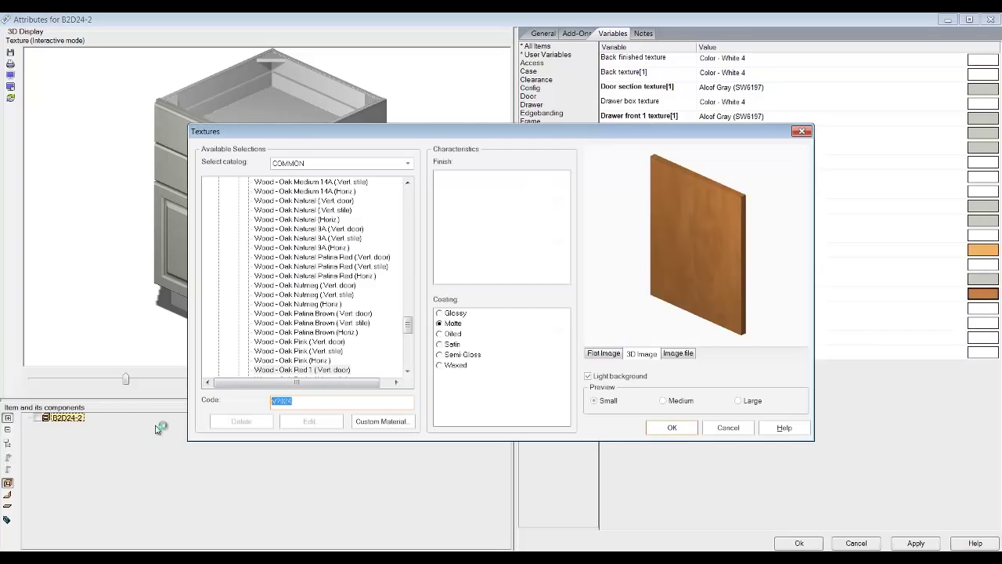
pyautogui.write('V574442')
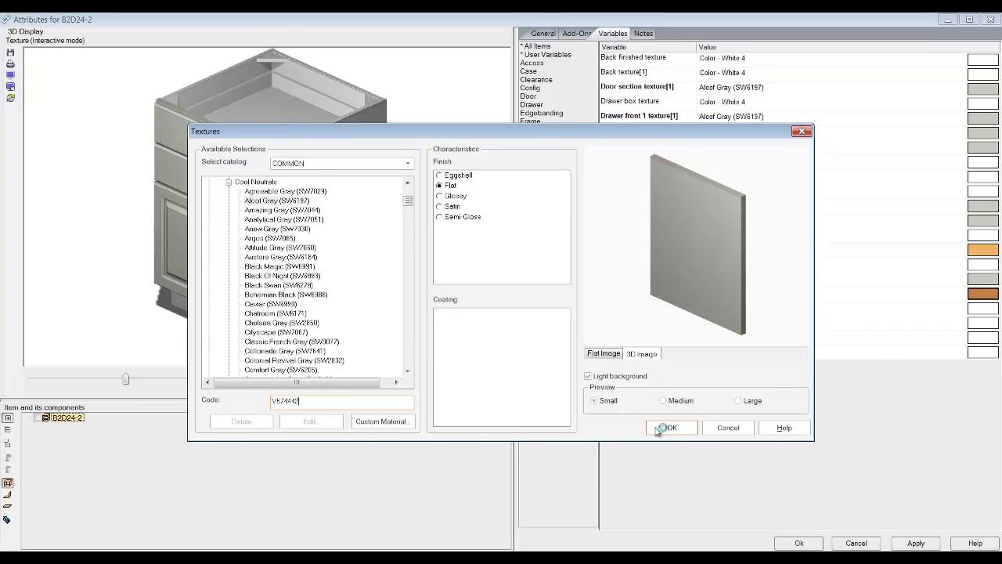
pyautogui.click(662, 428)
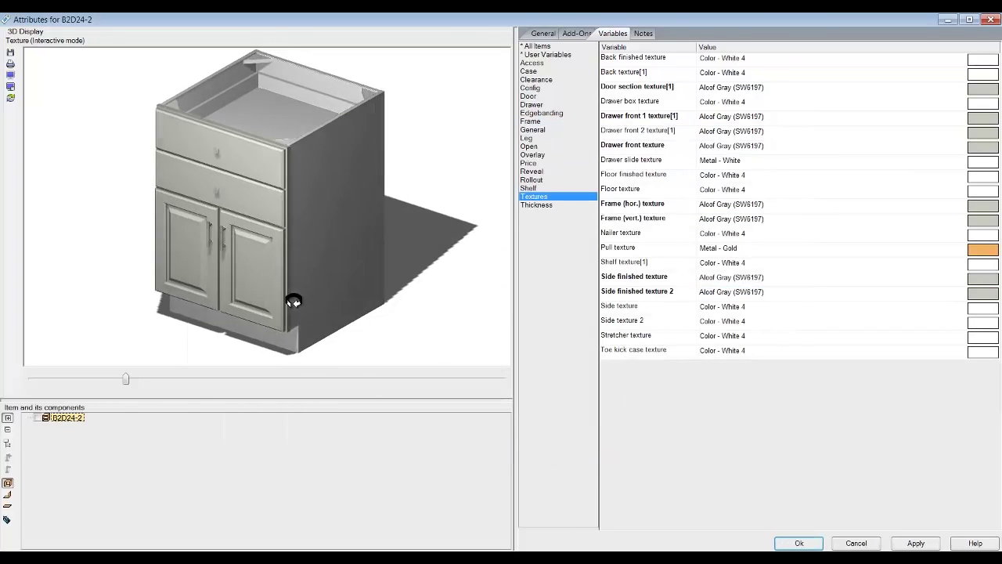
# Step: Accept the cabinet's attribute changes and return to the Rendering Module
pyautogui.moveTo(322, 292); pyautogui.dragTo(286, 303)
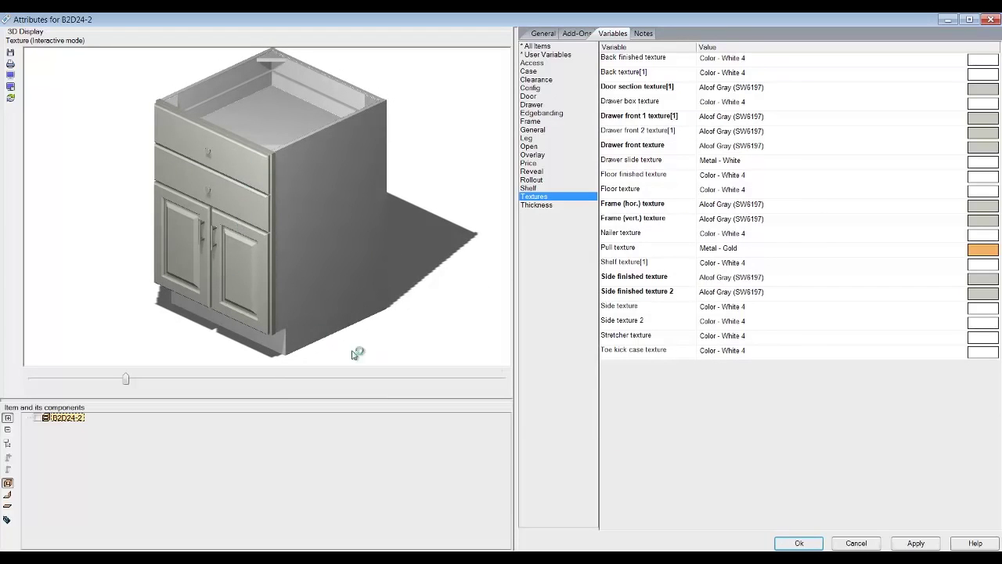
pyautogui.click(796, 543)
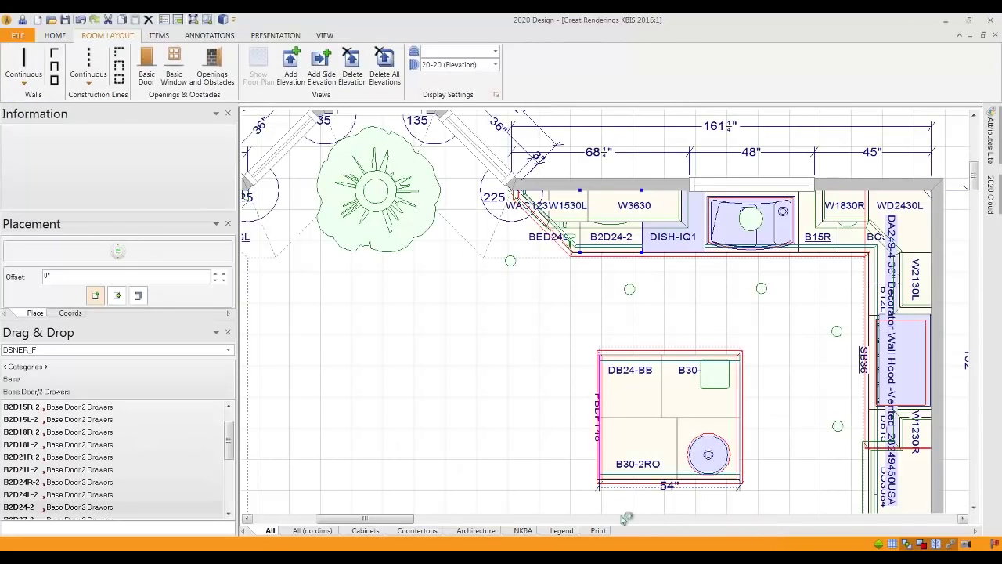
pyautogui.moveTo(431, 546)
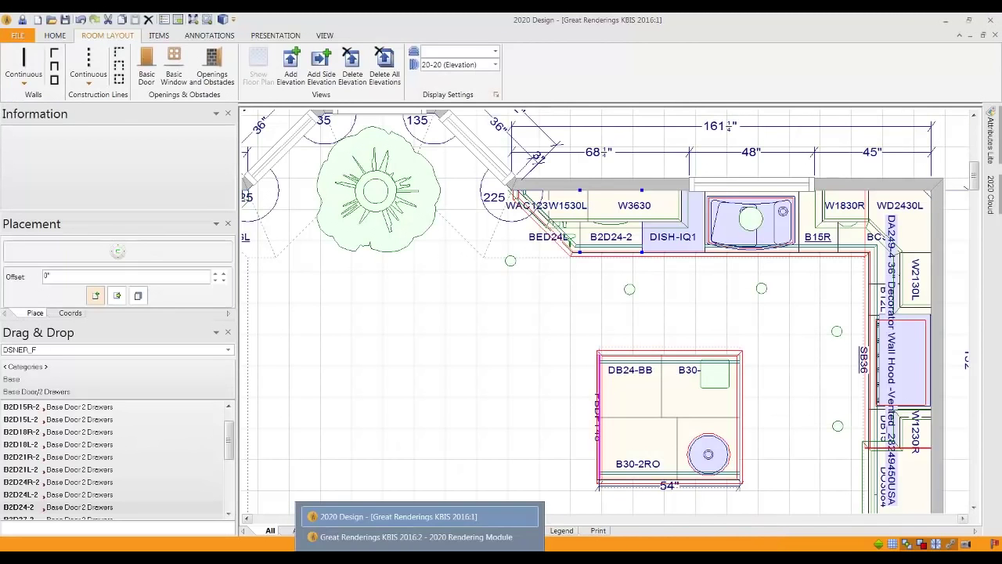
pyautogui.click(430, 538)
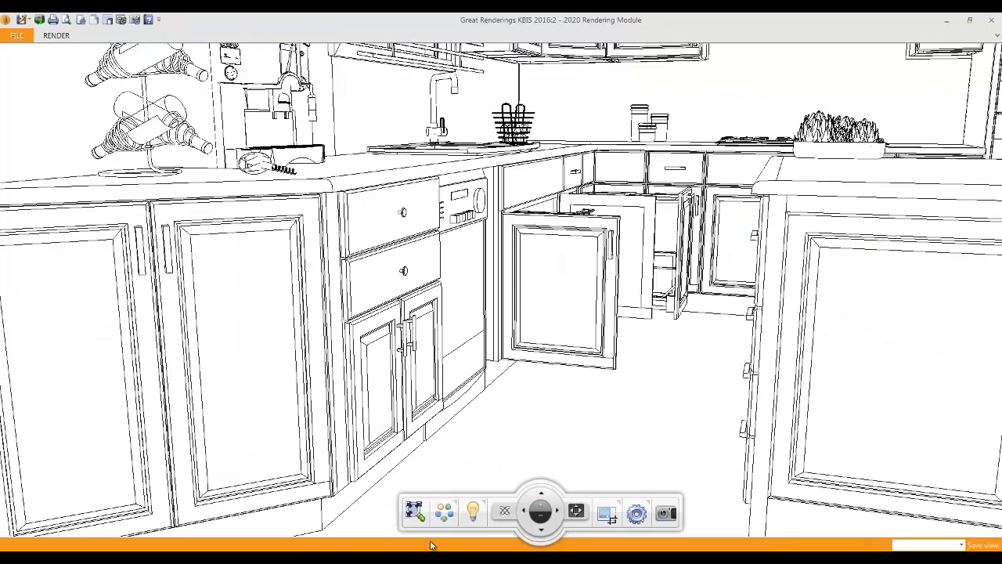